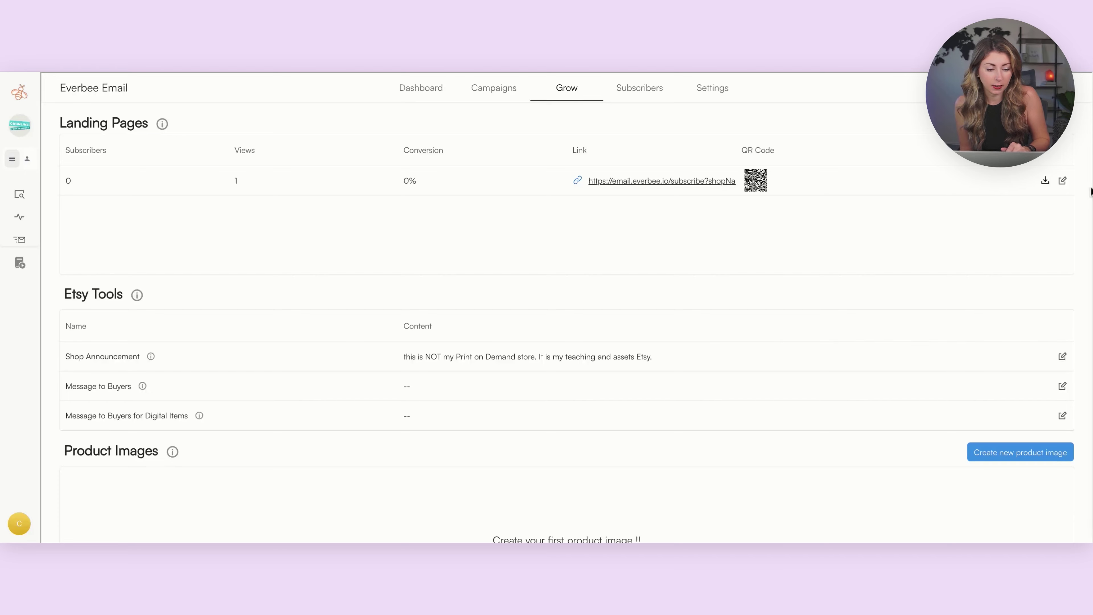
# Step: Change the landing page's subscription heading to "Join the CUonline mailing list!" and bring up the confirmation page settings
pyautogui.click(1063, 182)
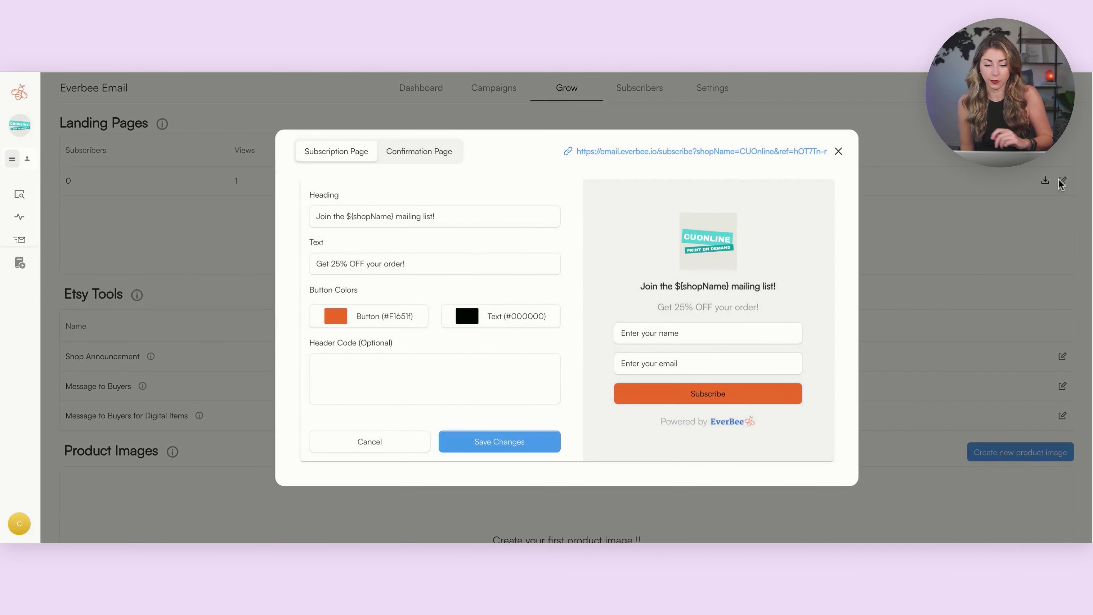
pyautogui.moveTo(347, 216); pyautogui.dragTo(395, 212)
pyautogui.write('CU')
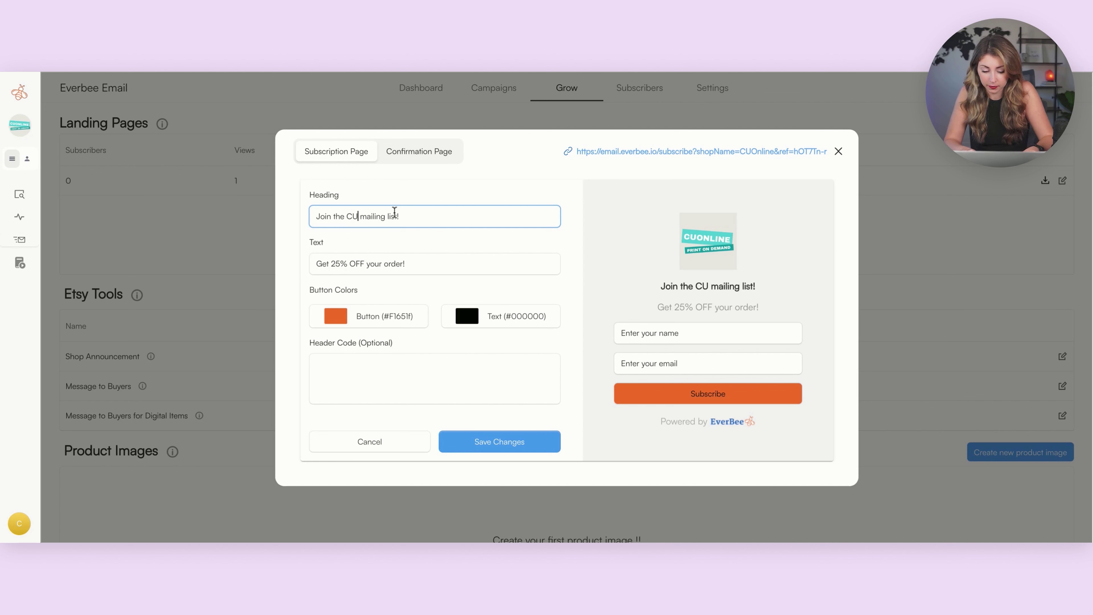
pyautogui.write('online')
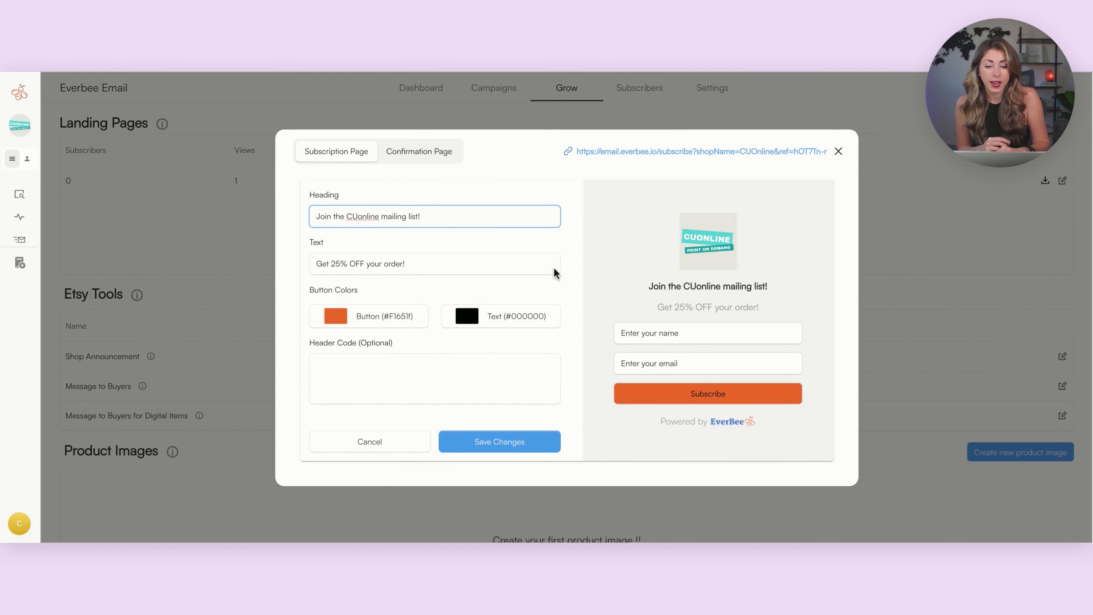
pyautogui.click(428, 153)
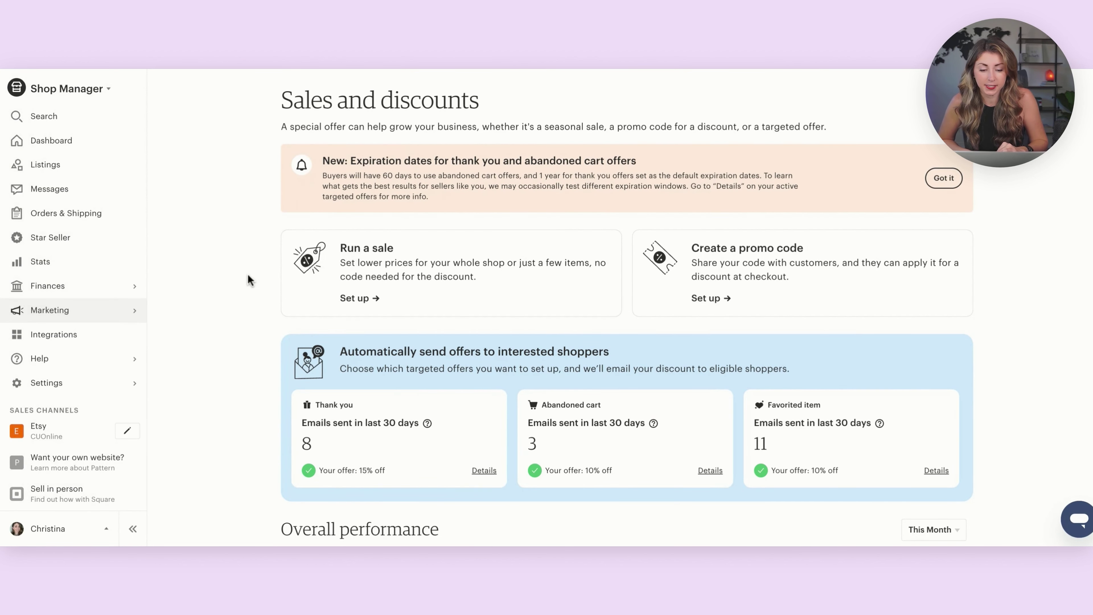
# Step: In Etsy Shop Manager, create a promo code for 25% off with start date 03/13/2024 and no end date
pyautogui.click(770, 257)
pyautogui.click(666, 245)
pyautogui.write('25')
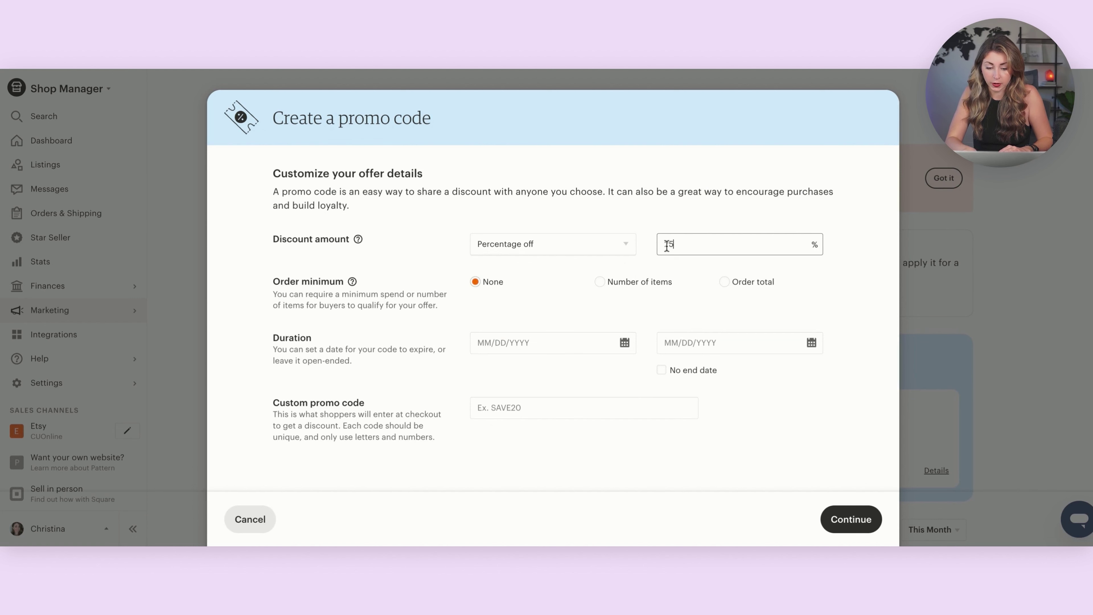
pyautogui.scroll(-4, 446, 271)
pyautogui.click(511, 203)
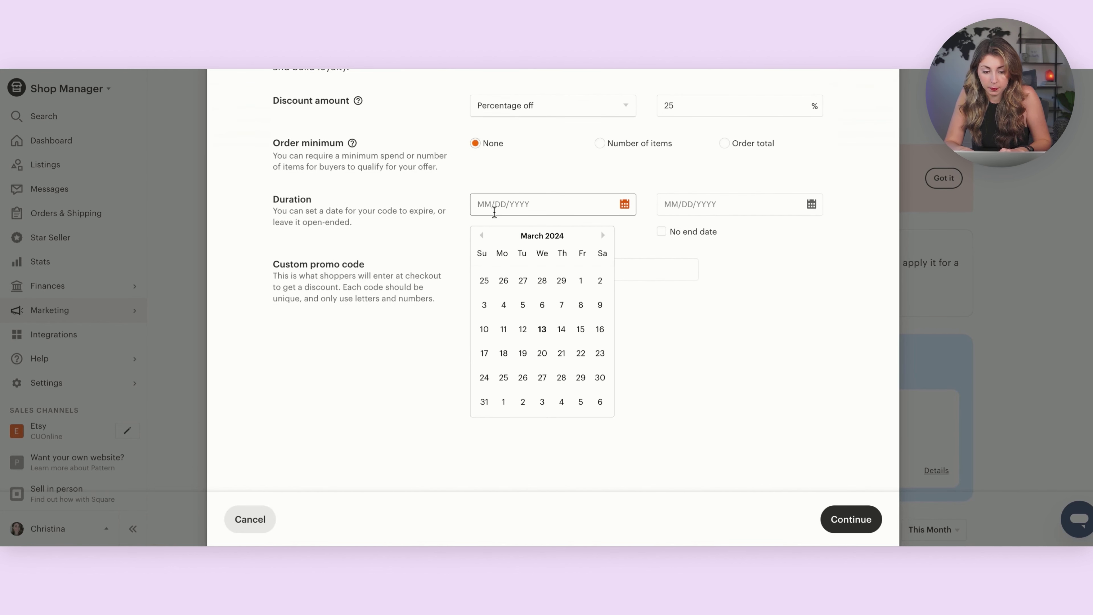
pyautogui.click(542, 329)
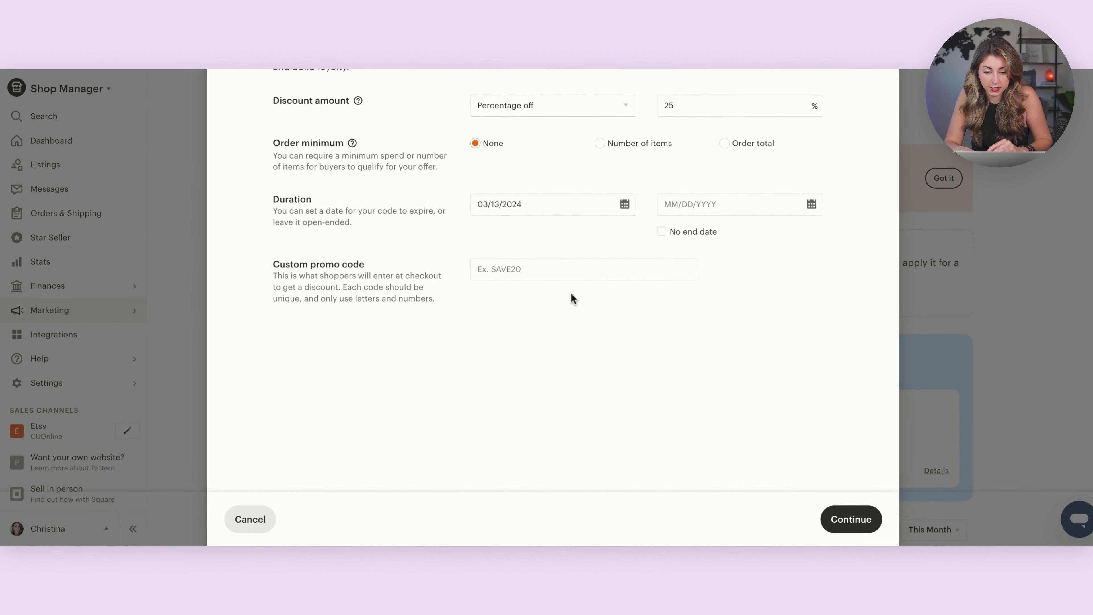
pyautogui.click(662, 230)
# Step: Set the custom promo code to EMAILSUBSCRIBER and select the coupon link generated for it
pyautogui.click(559, 267)
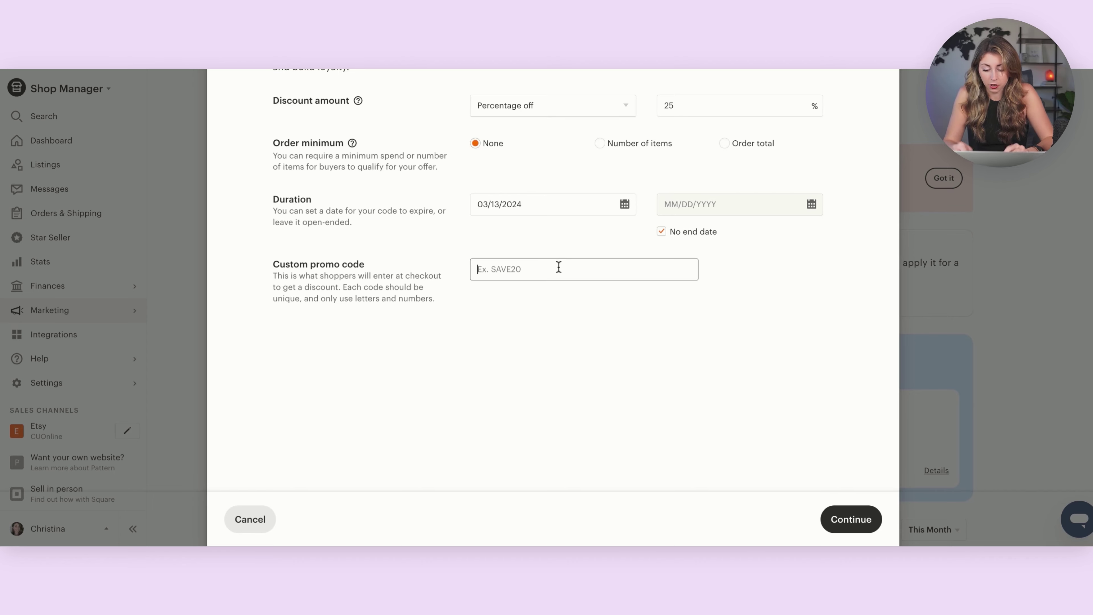
pyautogui.write('EMAILSUBS')
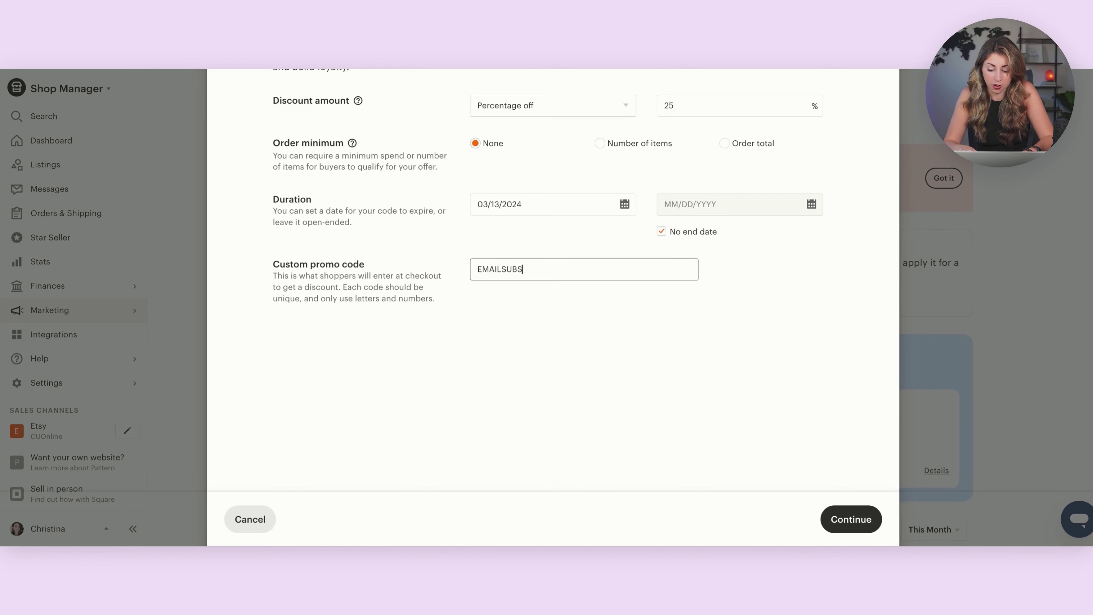
pyautogui.write('CRIBER')
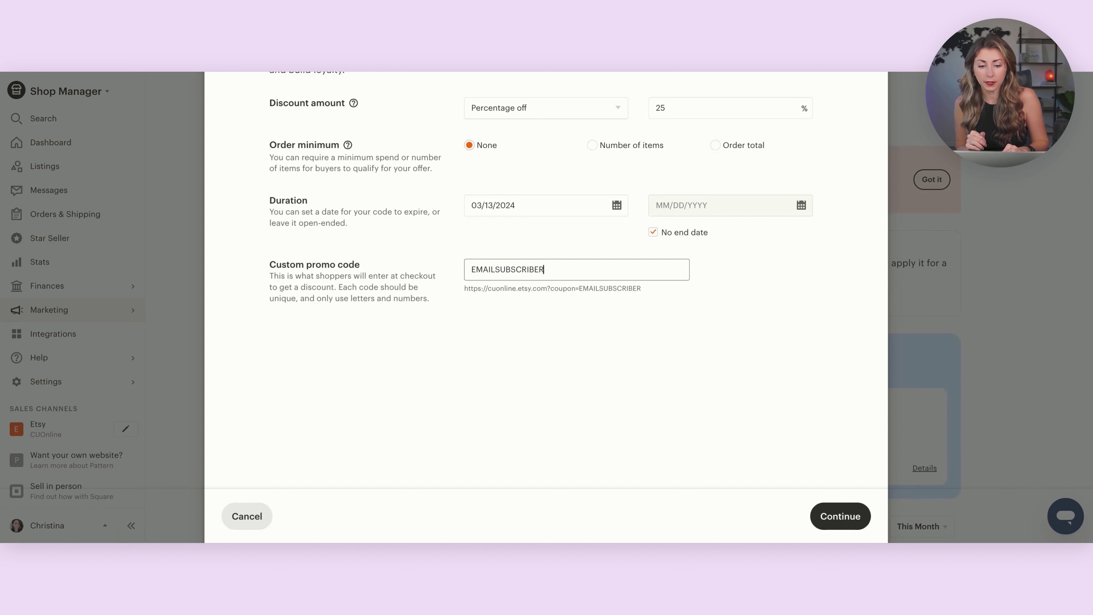
pyautogui.tripleClick(534, 287)
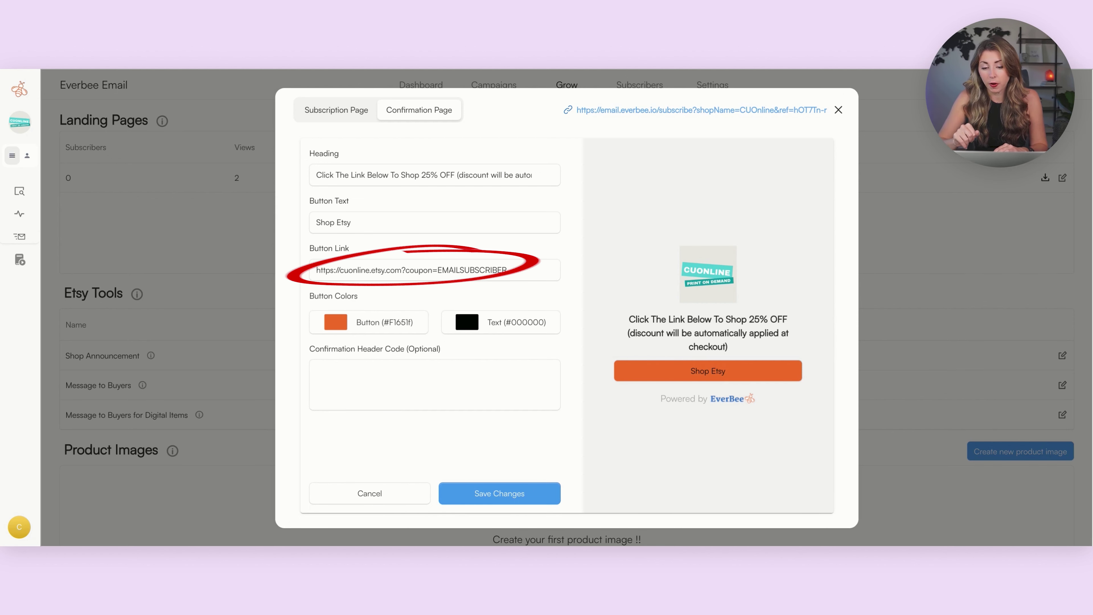
pyautogui.click(352, 222)
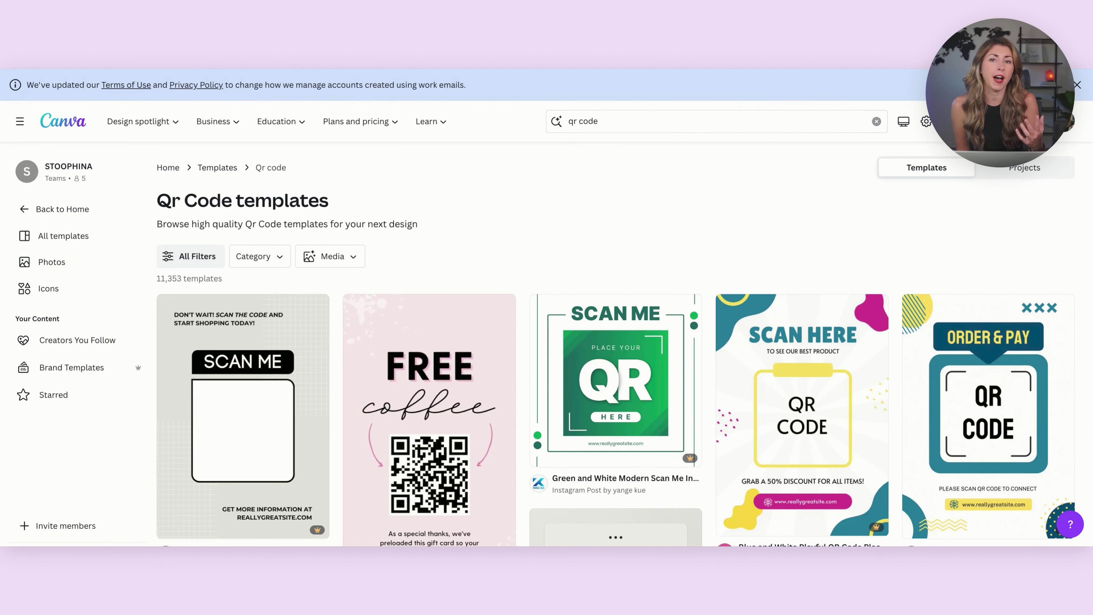
# Step: In Canva, find the White Lavender Simple Light Fashion QR Code Business Card template and start customizing it
pyautogui.scroll(-8, 1067, 287)
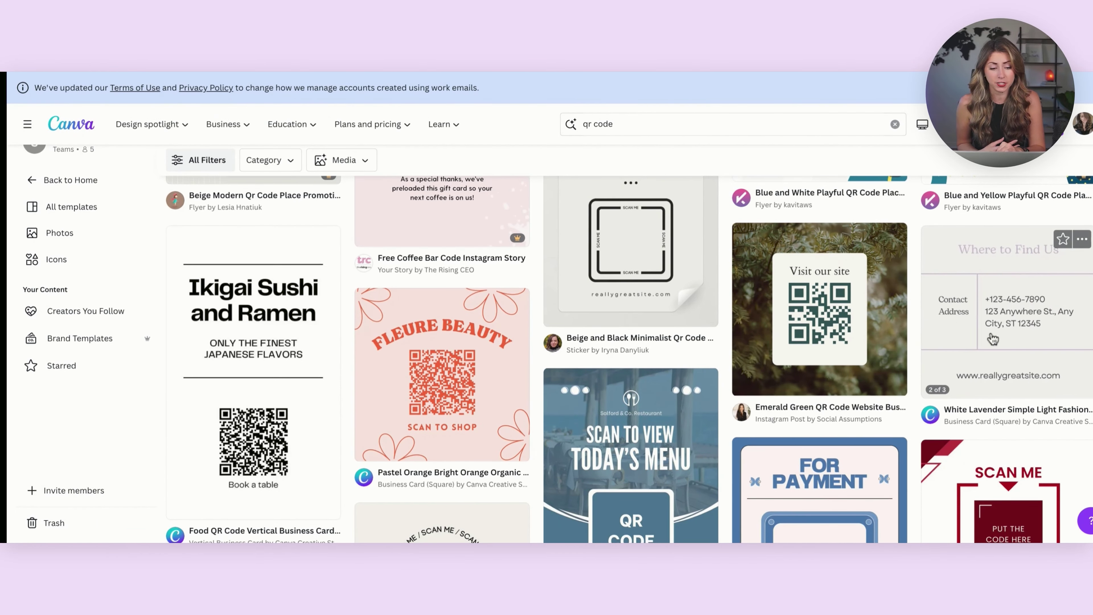
pyautogui.click(1015, 311)
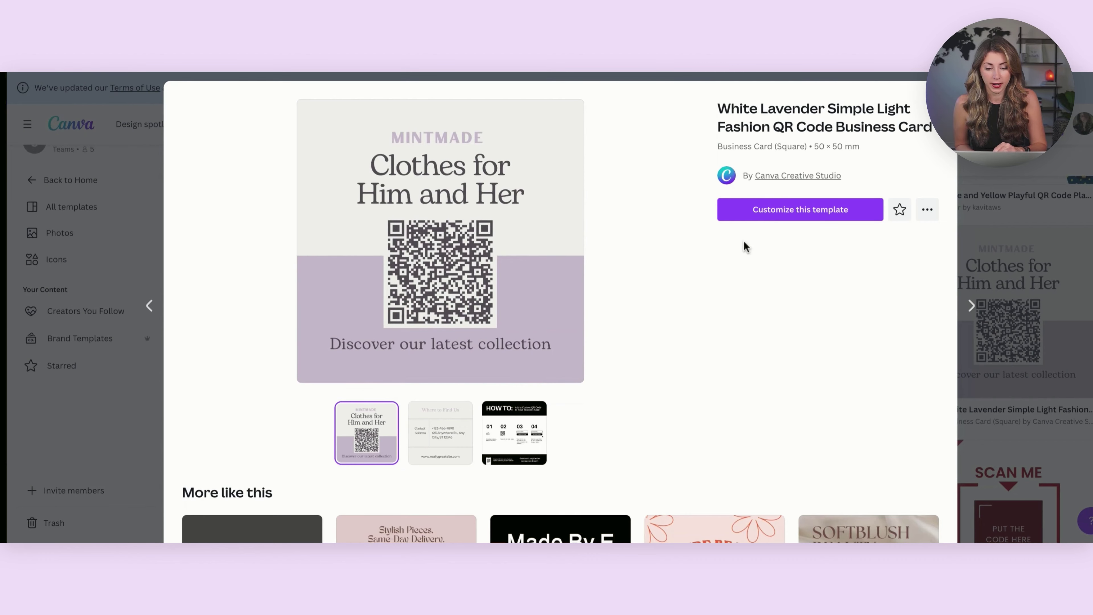
pyautogui.click(770, 209)
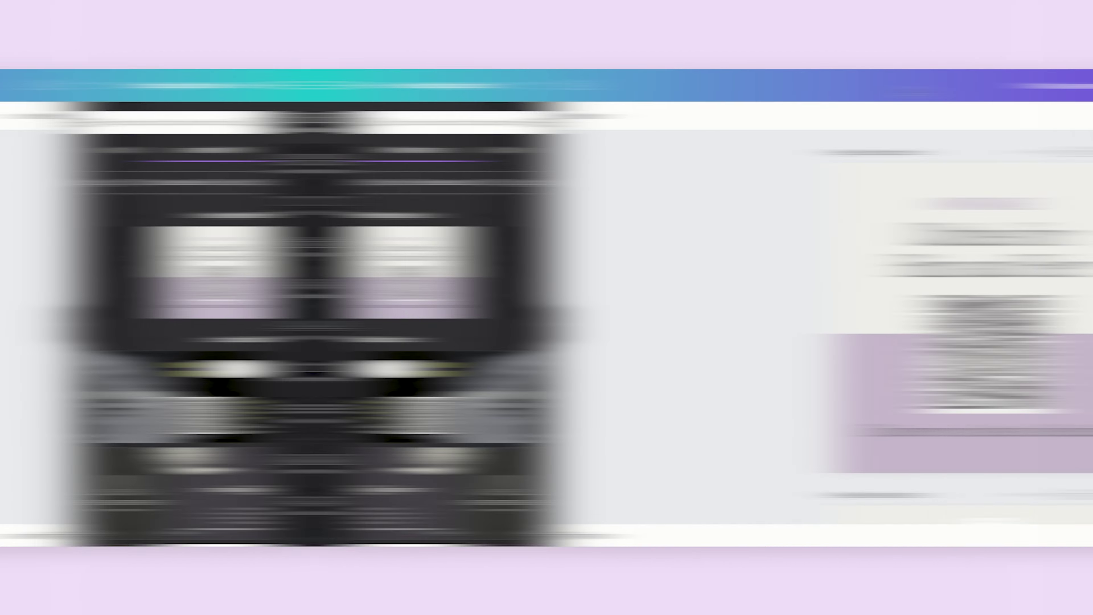
# Step: Replace the MINTMADE brand text with CUONLINE and the "Clothes for Him and Her" headline with "Scan for 25% OFF"
pyautogui.doubleClick(692, 201)
pyautogui.write('CUONLINE')
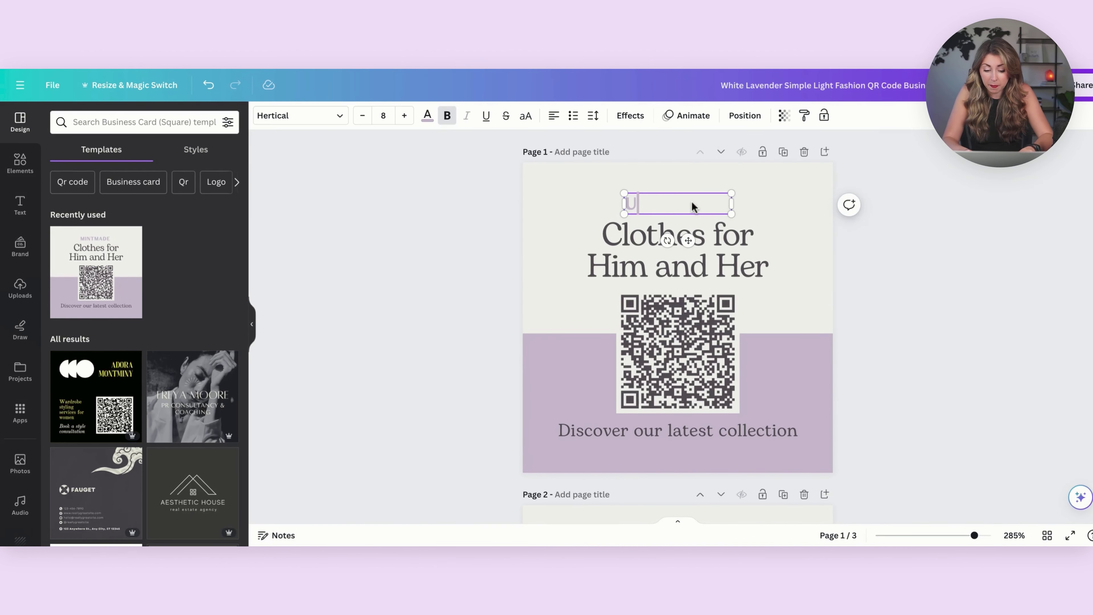
pyautogui.click(683, 273)
pyautogui.click(684, 270)
pyautogui.write('Scan for 25%')
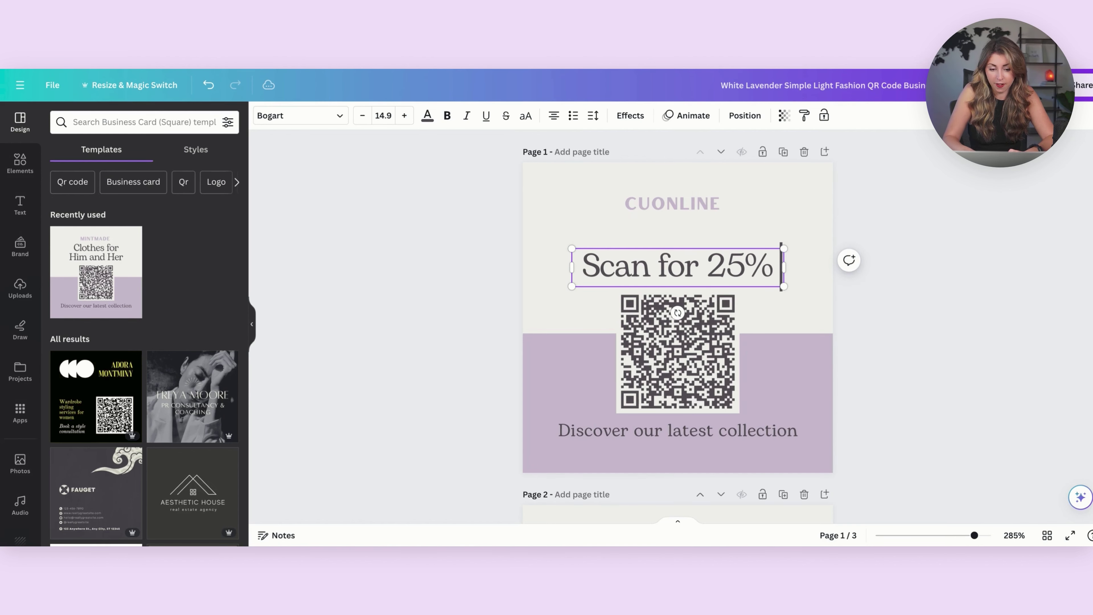
pyautogui.write(' OFF')
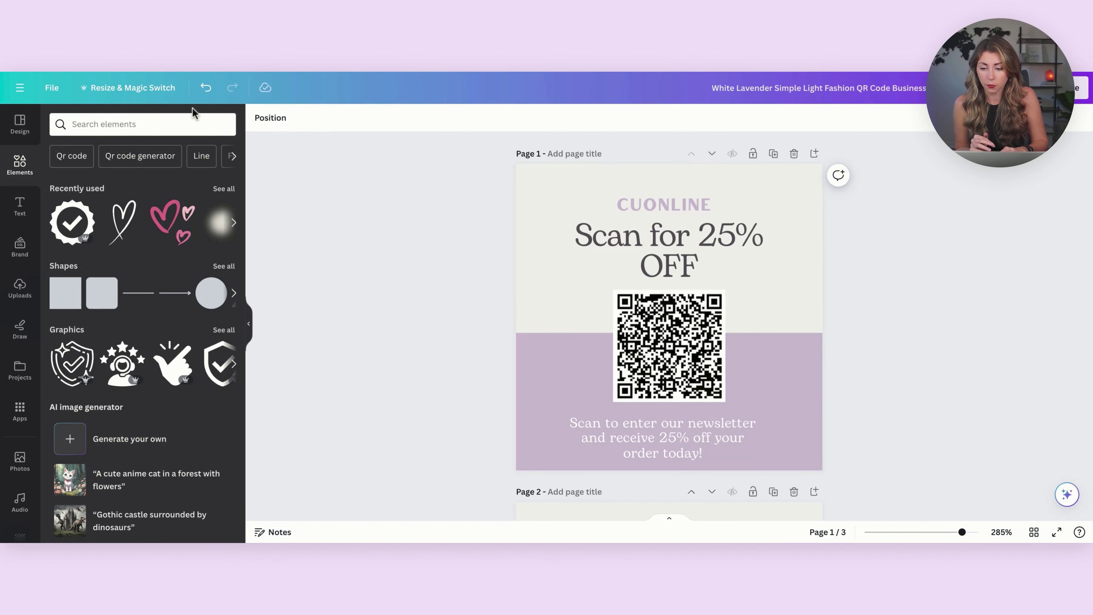
# Step: Start resizing the design to a custom size in pixels with a width of 2000
pyautogui.click(124, 96)
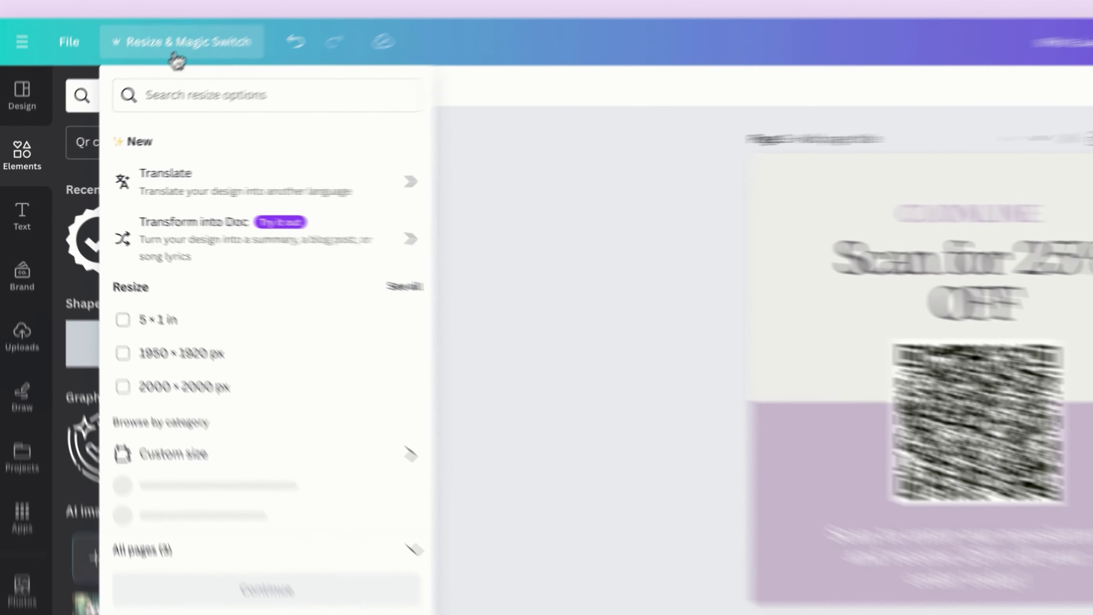
pyautogui.click(127, 369)
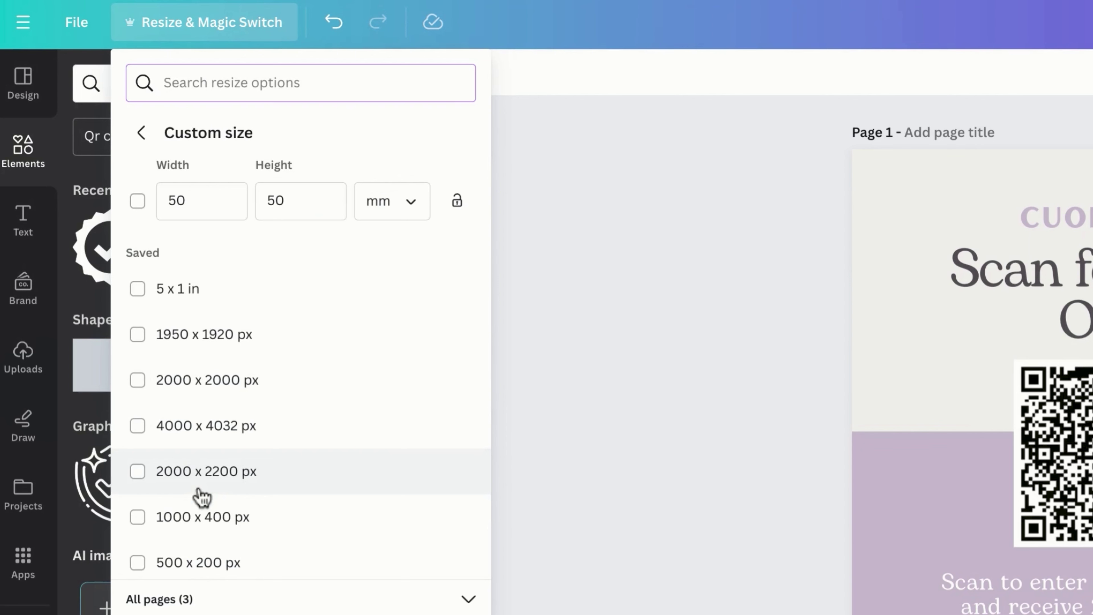
pyautogui.click(392, 207)
pyautogui.click(377, 255)
pyautogui.click(237, 201)
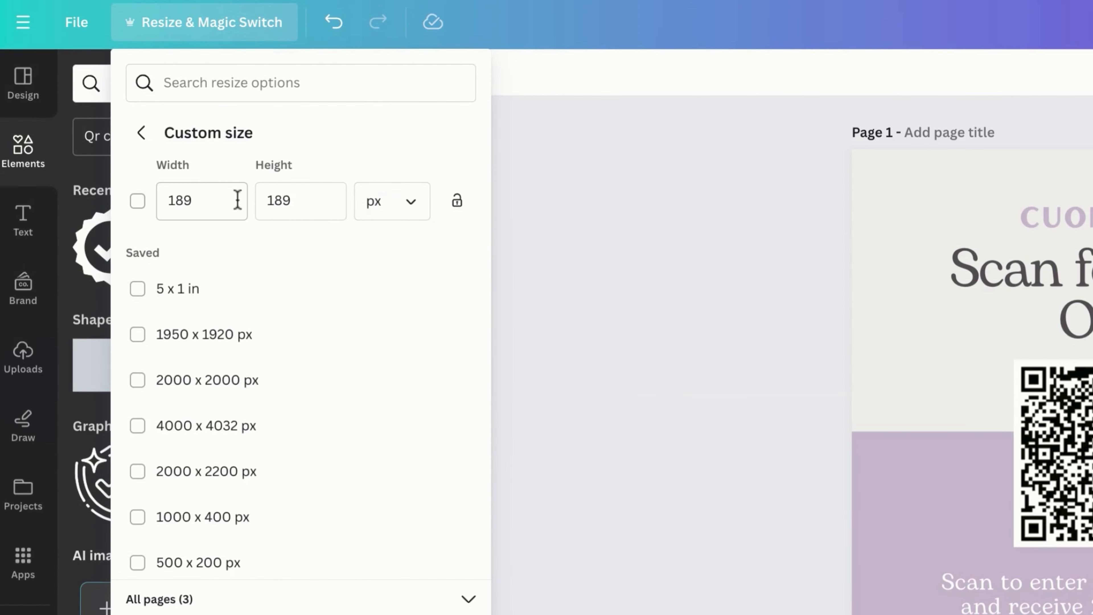
pyautogui.write('2000')
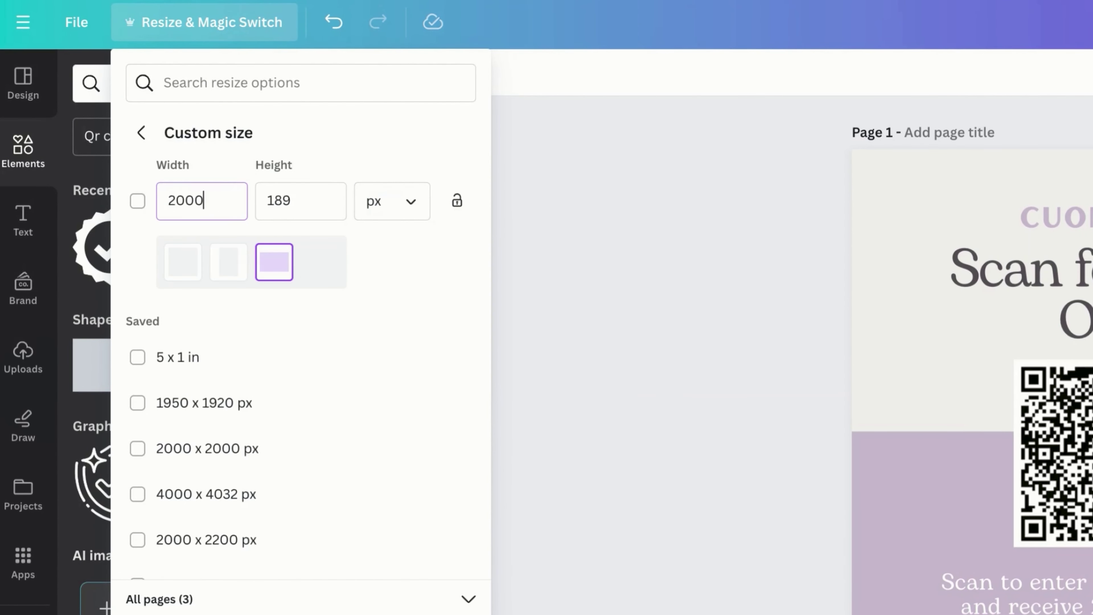